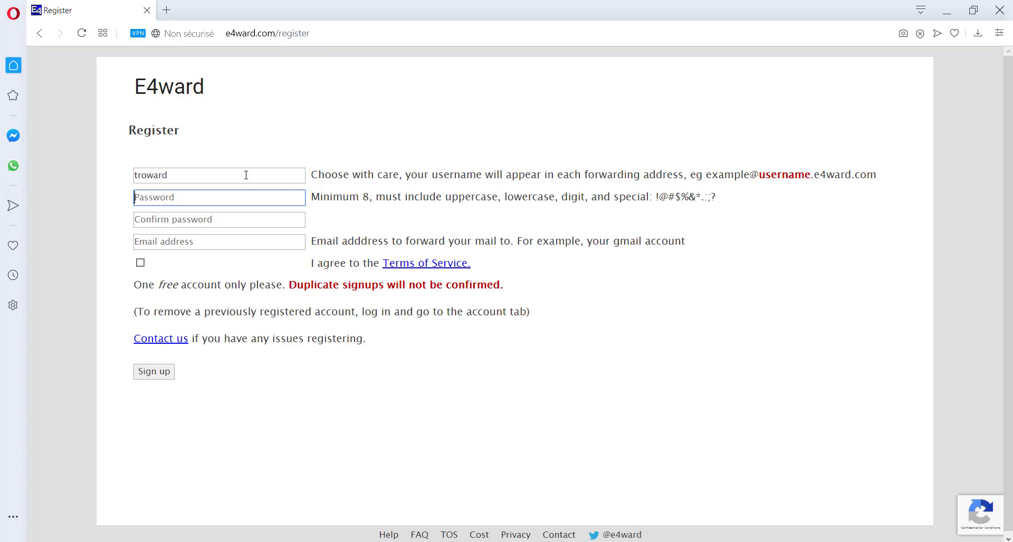
- Enter and confirm the E4ward password, give the Gmail forwarding address, accept the terms and sign up
text(****)
text(*****)
key(Tab)
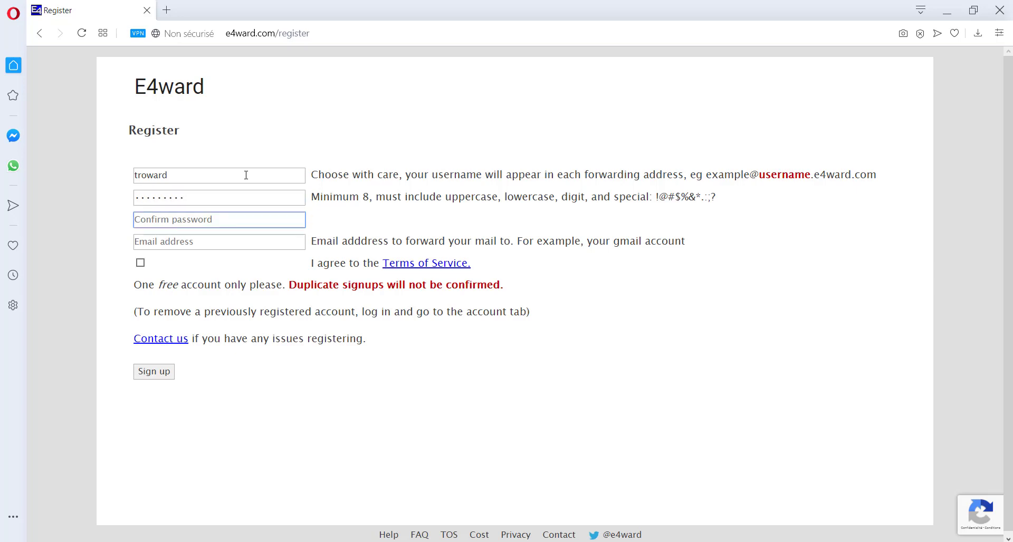
text(*)
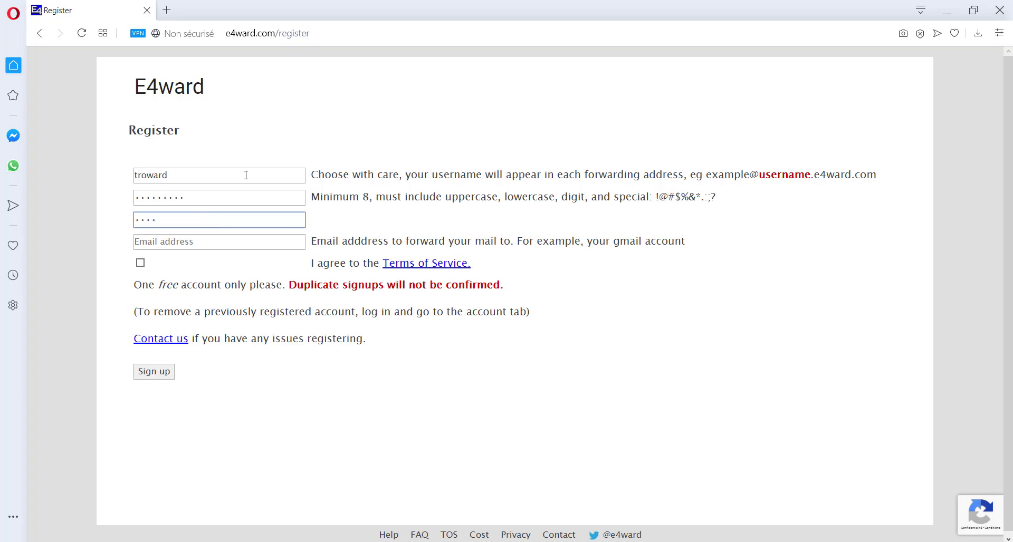
text(*******)
key(Tab)
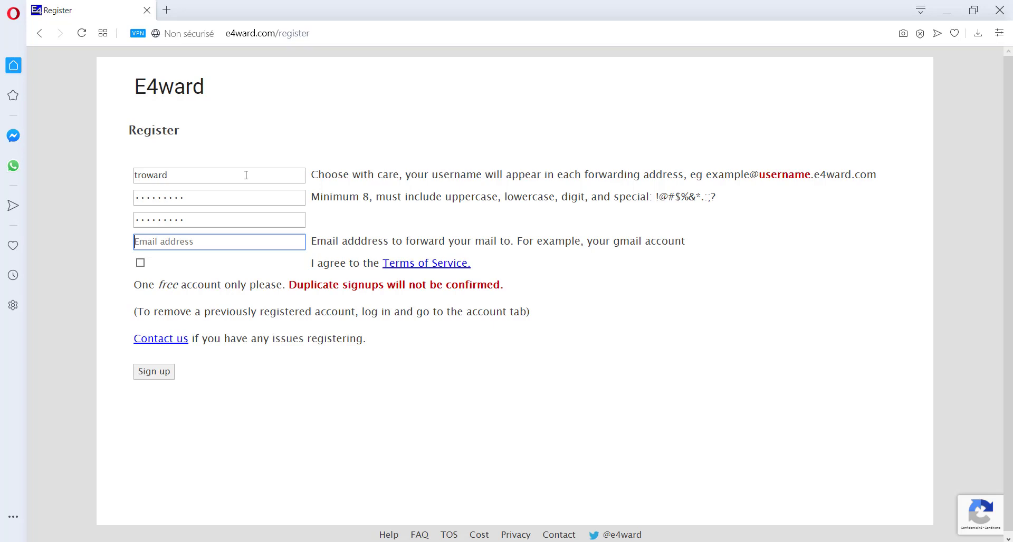
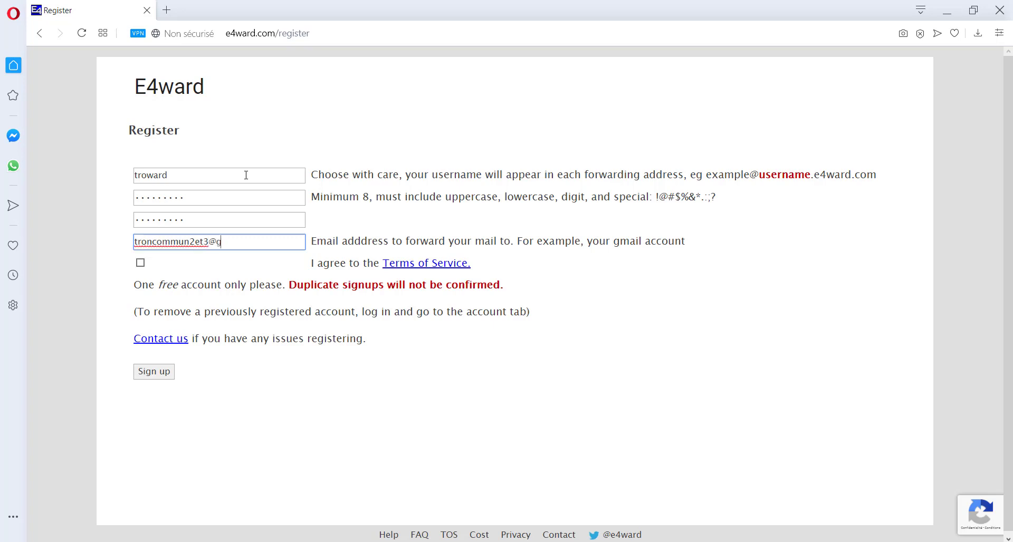
click(141, 265)
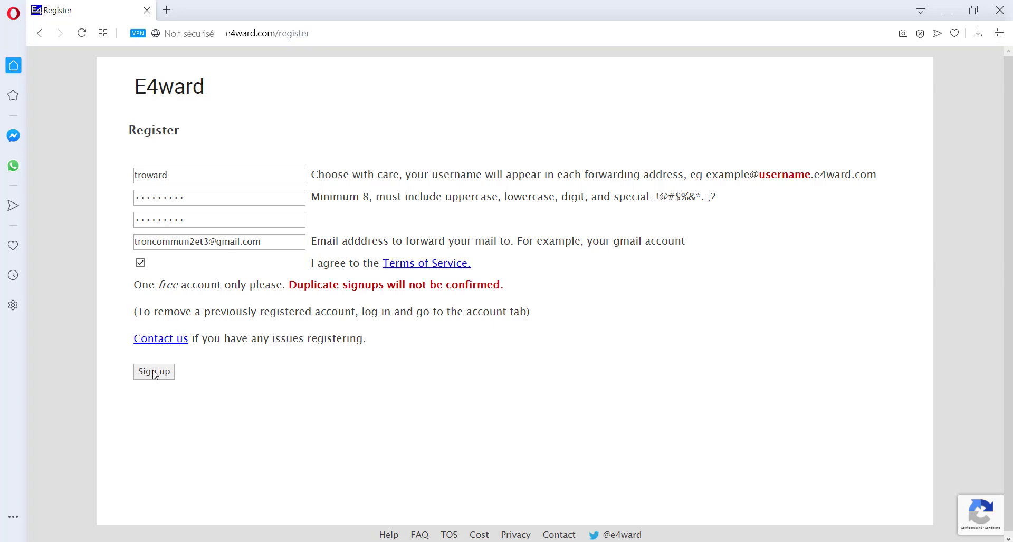
click(154, 372)
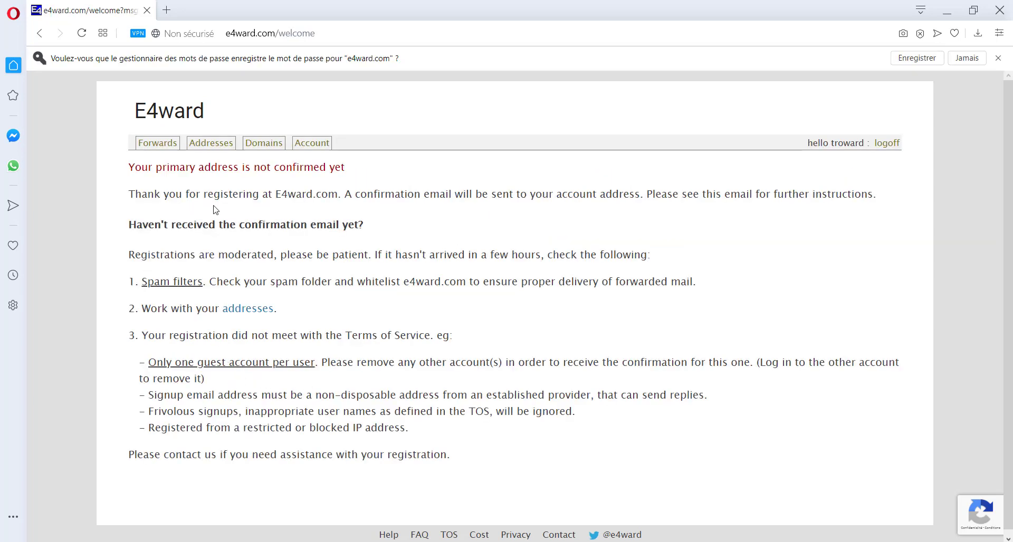
- In a new Opera tab, search for 'gmail' and go to Gmail from the suggestions
click(171, 15)
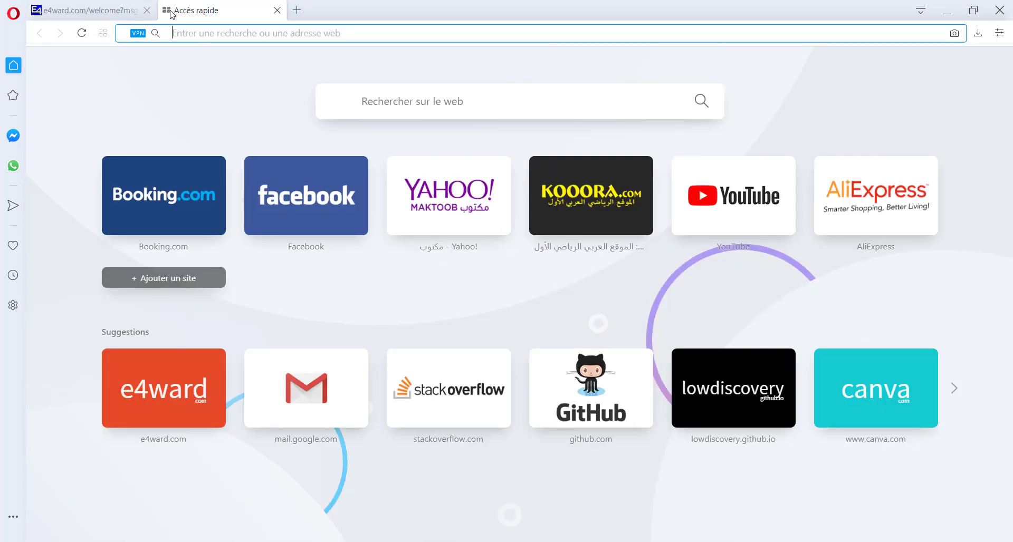
text(gmail)
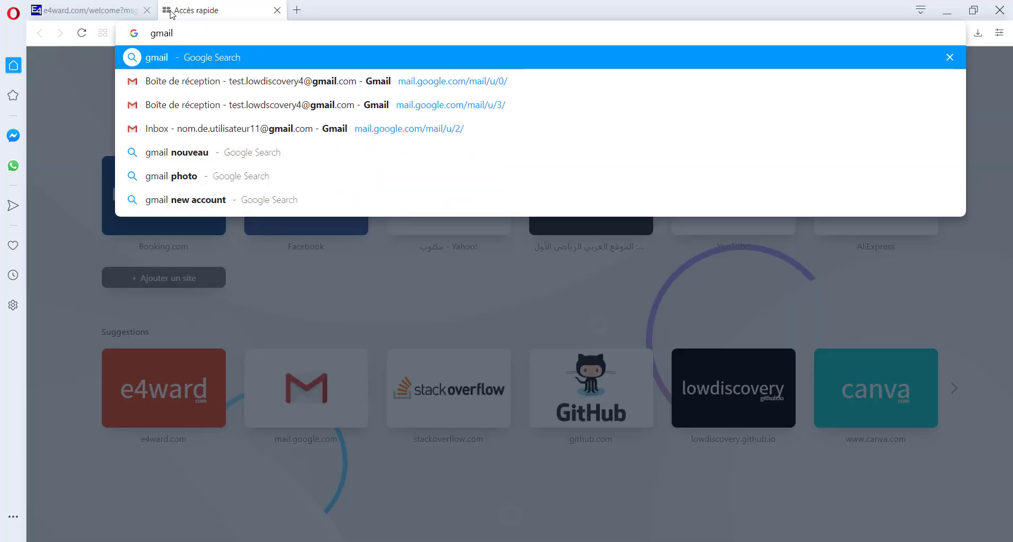
click(181, 62)
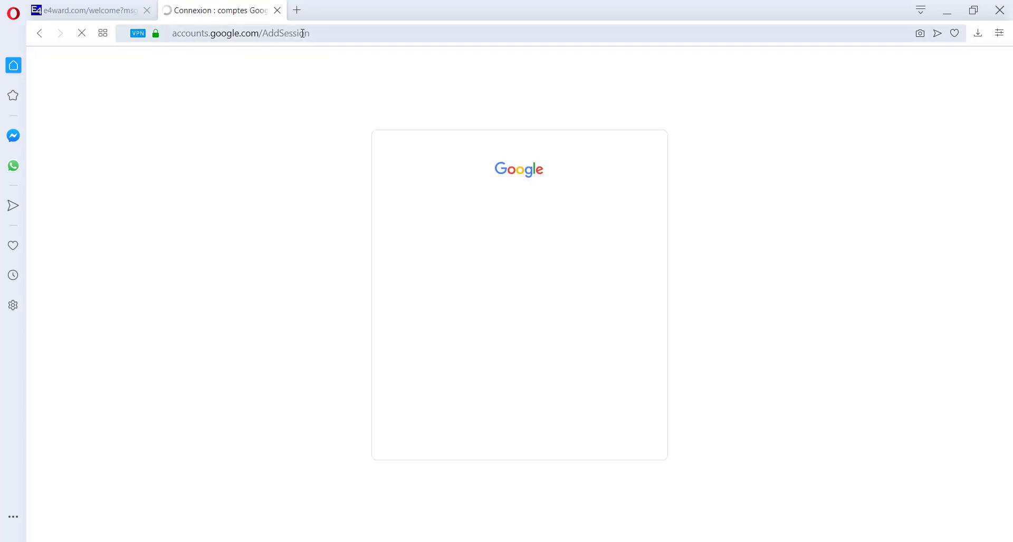
- Sign in to Google with the Gmail address and password, approving the phone verification prompt
click(455, 268)
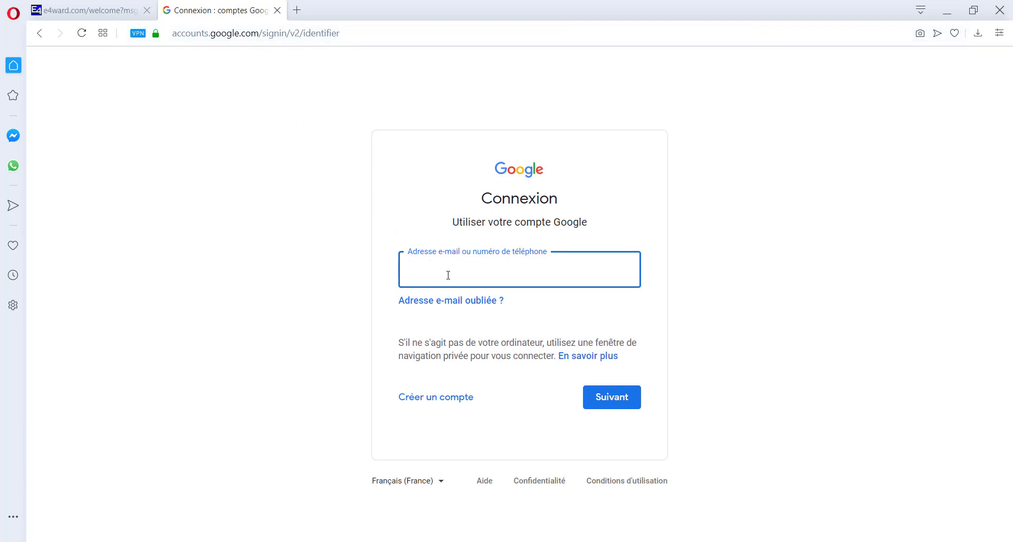
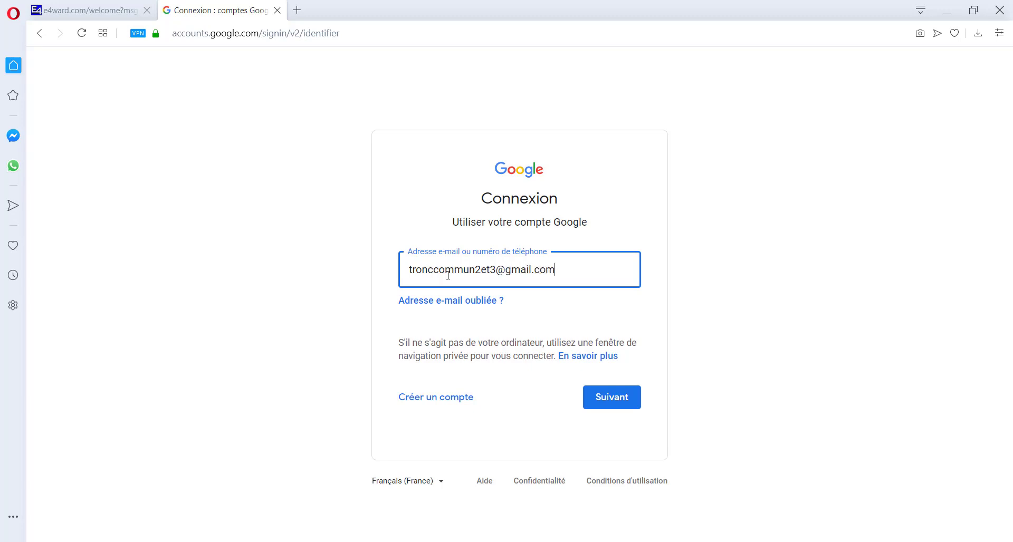
click(608, 398)
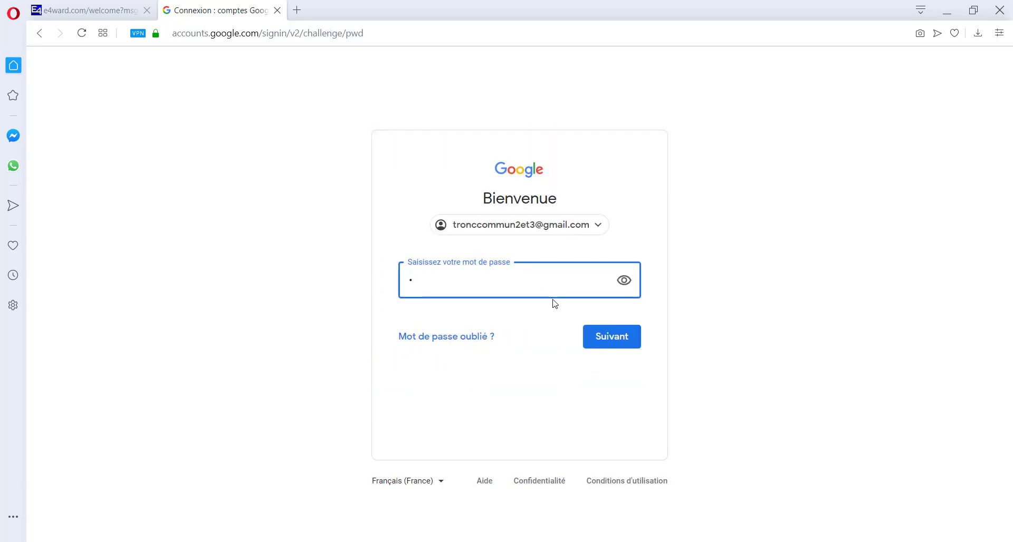
text(•)
click(593, 336)
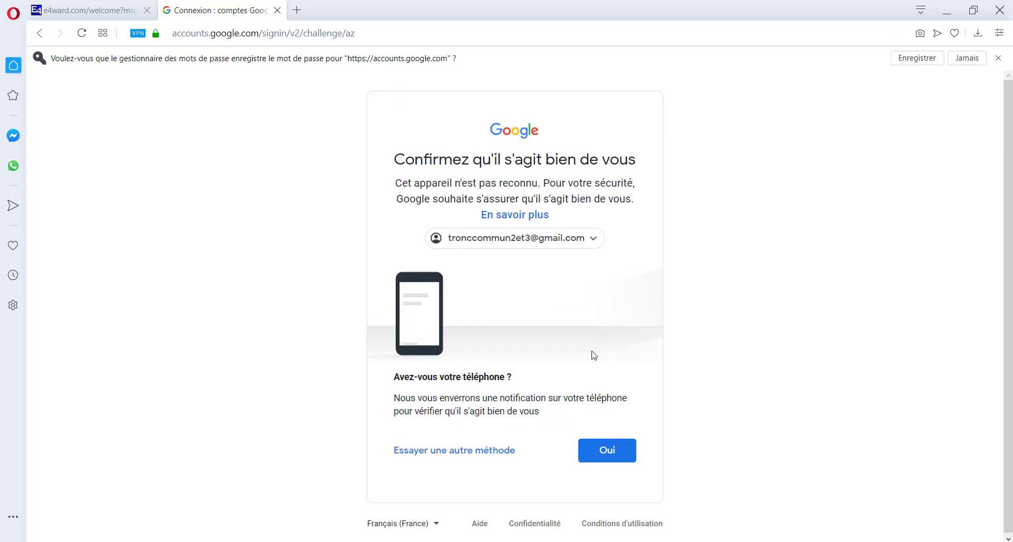
click(609, 447)
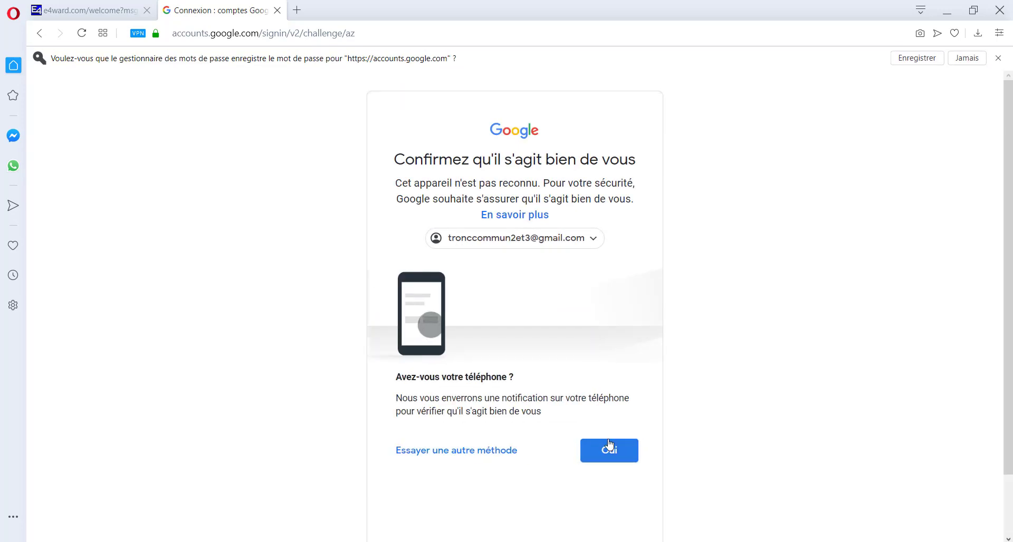
scroll(602, 444, down, 2)
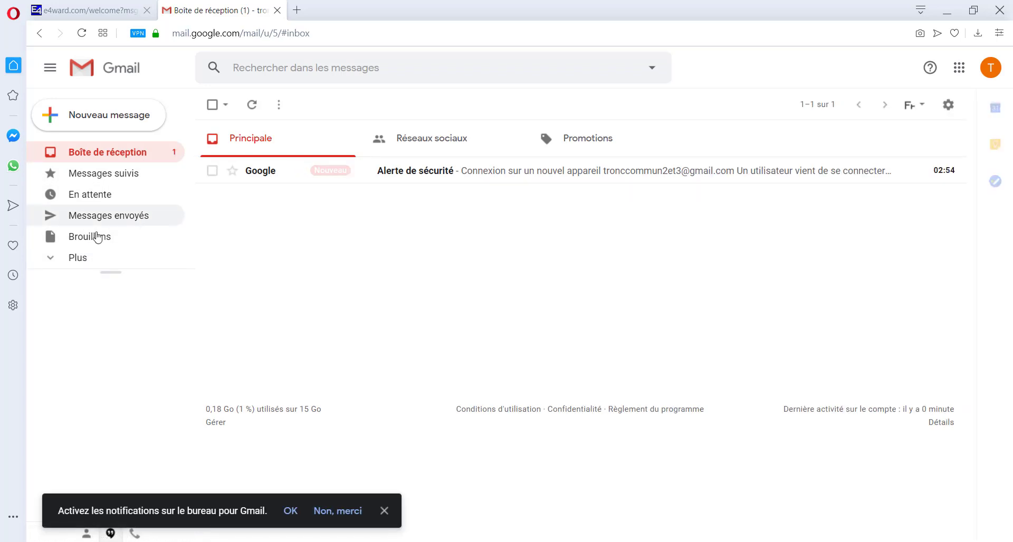
- Find the E4ward confirmation email in Spam, mark it safe and move it to the inbox as not spam
click(84, 259)
scroll(118, 263, down, 2)
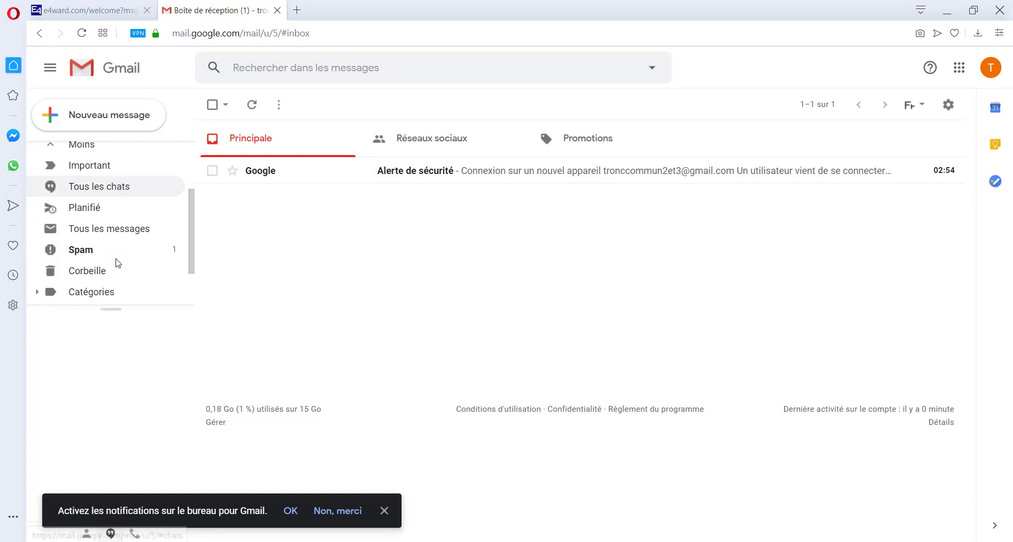
scroll(117, 263, down, 1)
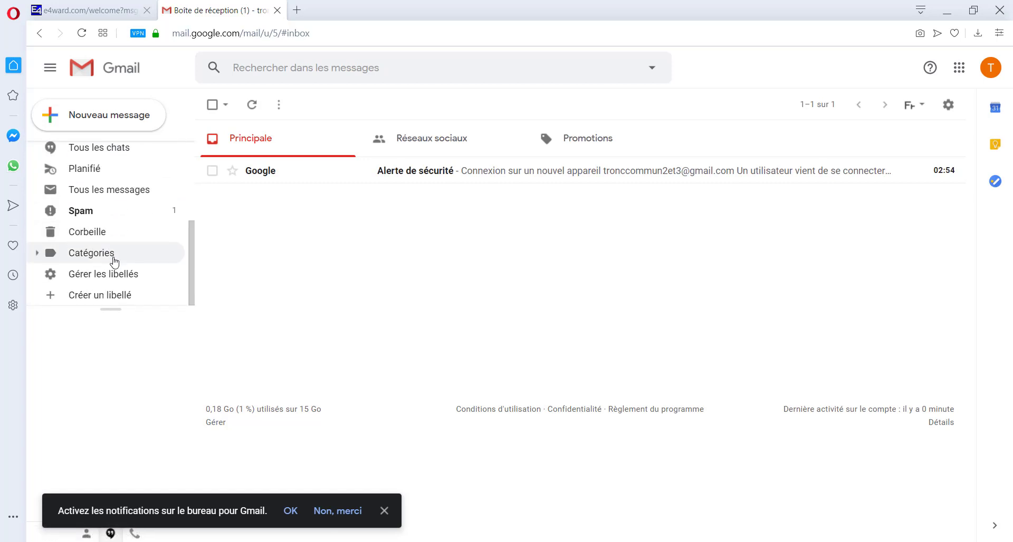
click(108, 216)
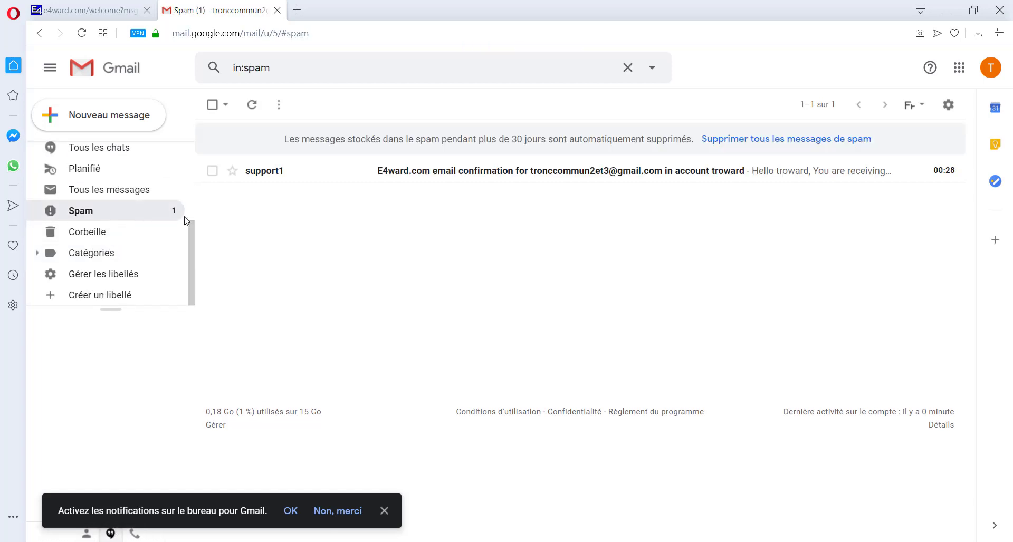
click(428, 170)
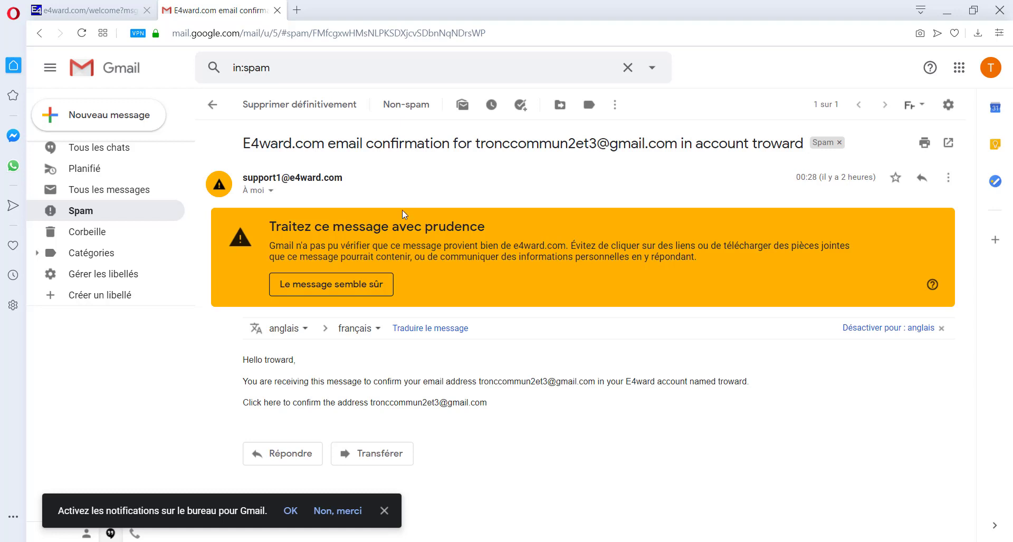
click(336, 285)
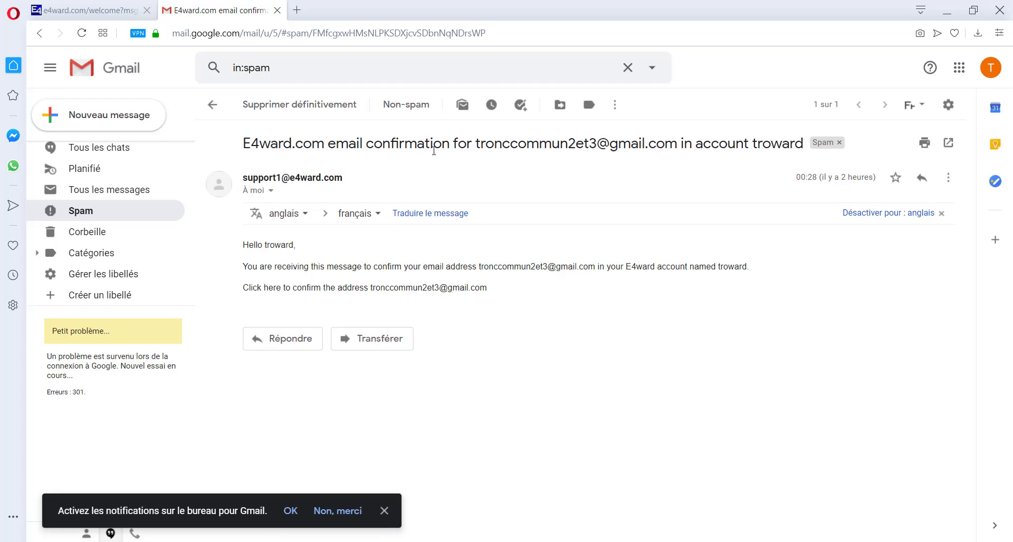
click(409, 104)
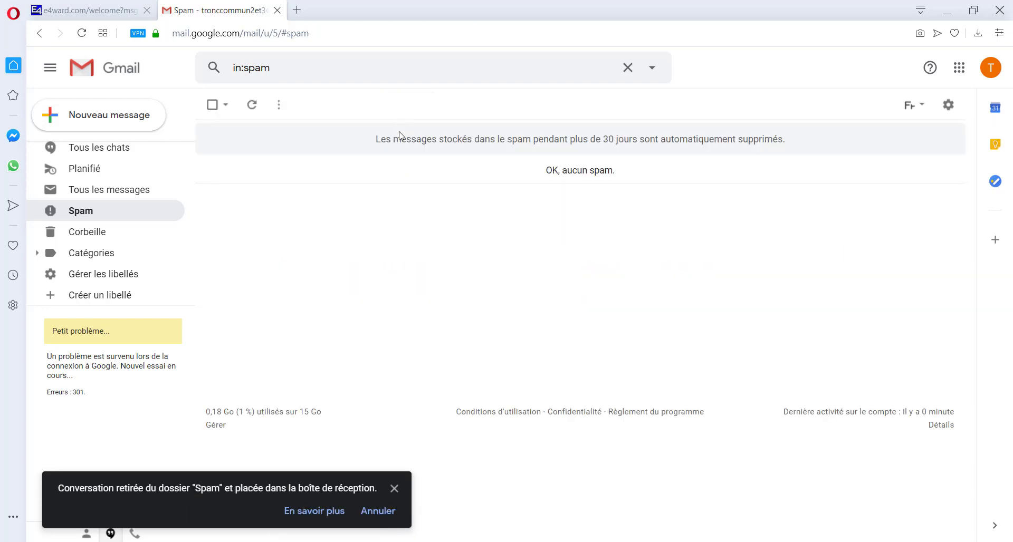
- Return to the inbox, open the support1 E4ward.com confirmation email and follow its confirmation link
scroll(131, 204, up, 3)
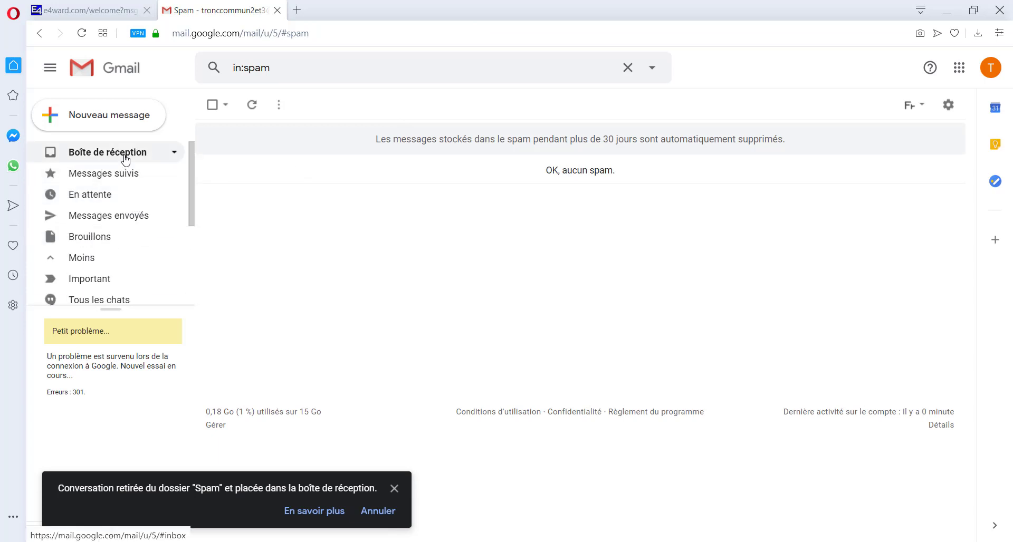
click(125, 157)
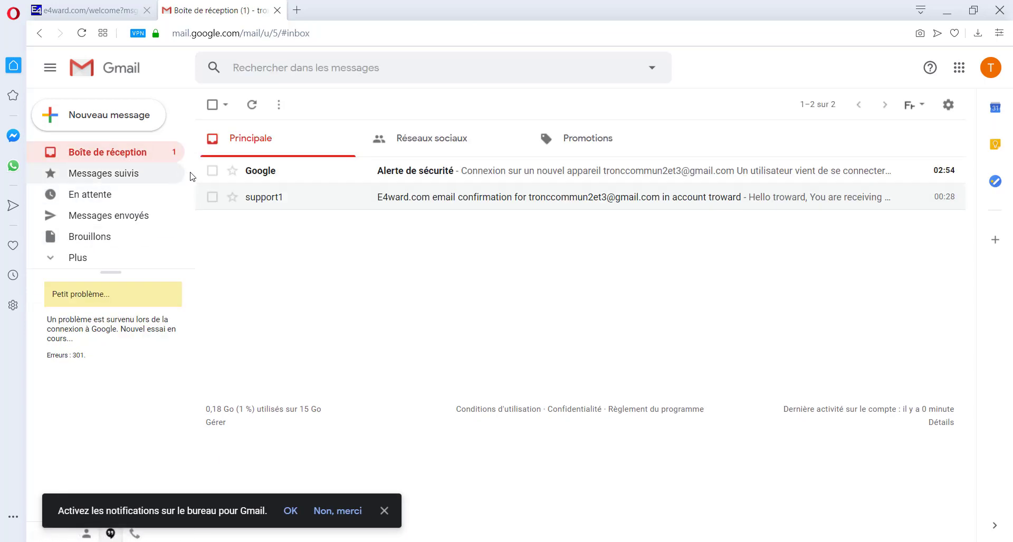
click(393, 198)
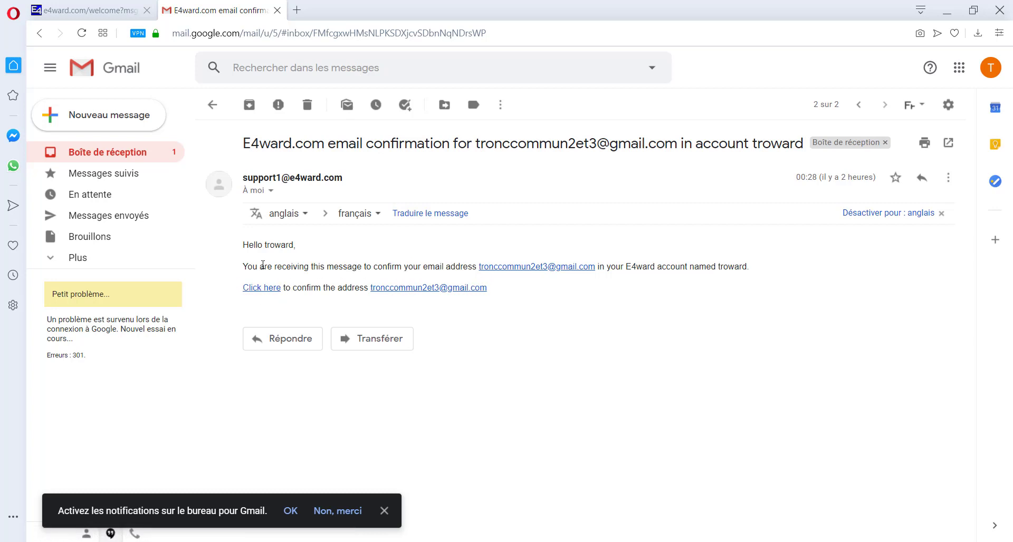
click(261, 289)
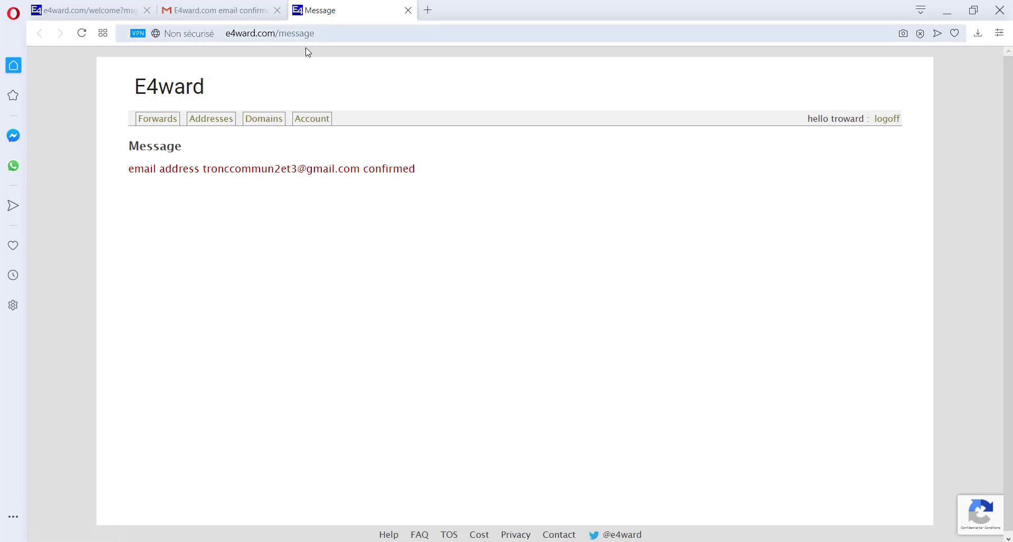
- Select the path portion of the confirmation page's URL in the address bar
click(312, 33)
drag(314, 33, 686, 34)
- Load the e4ward.com home page and log in with the saved username and password
key(BackSpace)
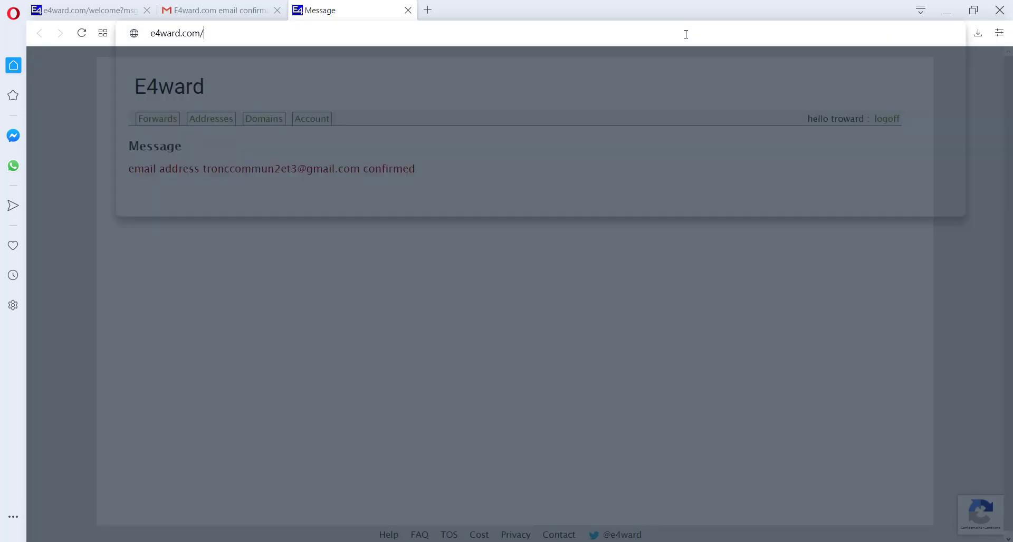
key(Return)
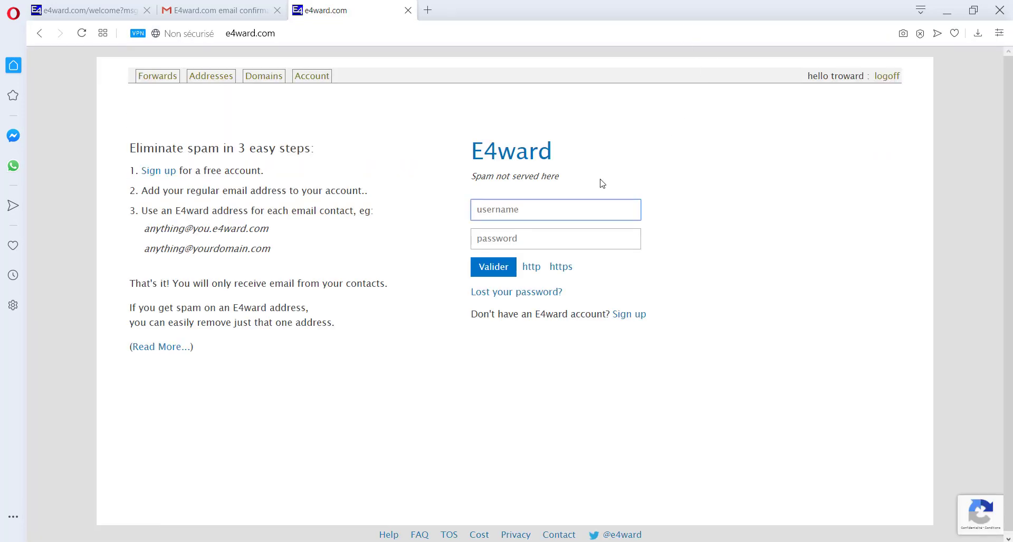
text(tr)
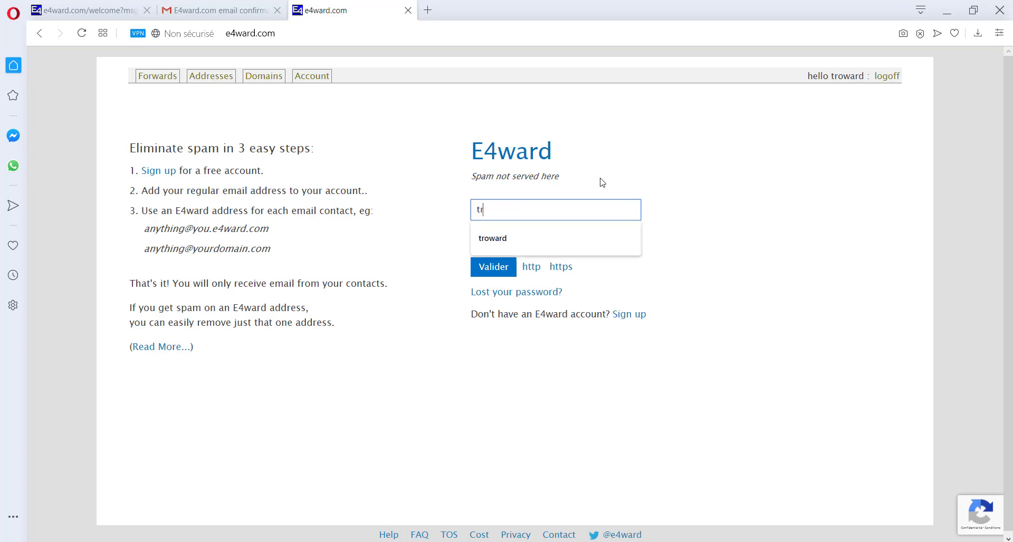
text(oward)
key(Tab)
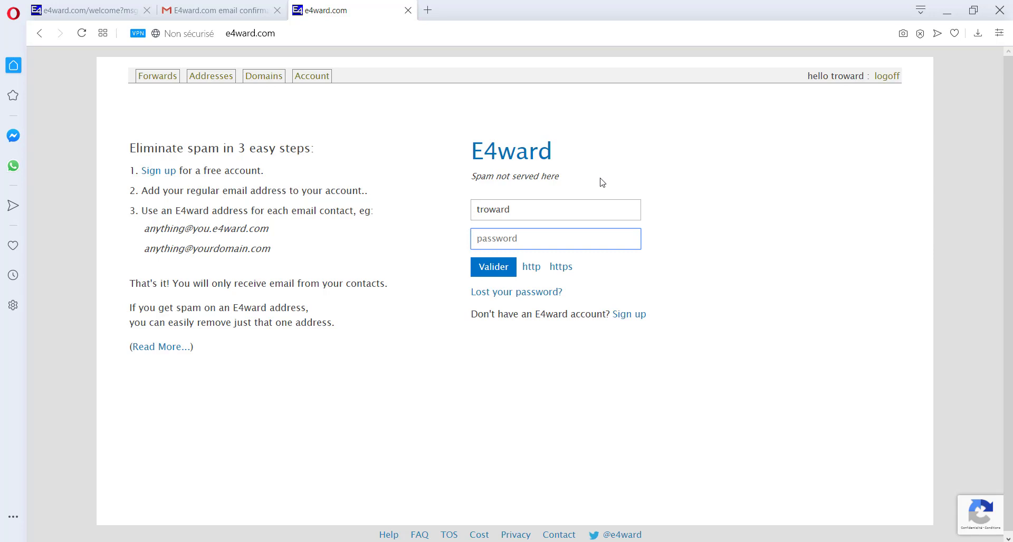
text(•)
click(503, 267)
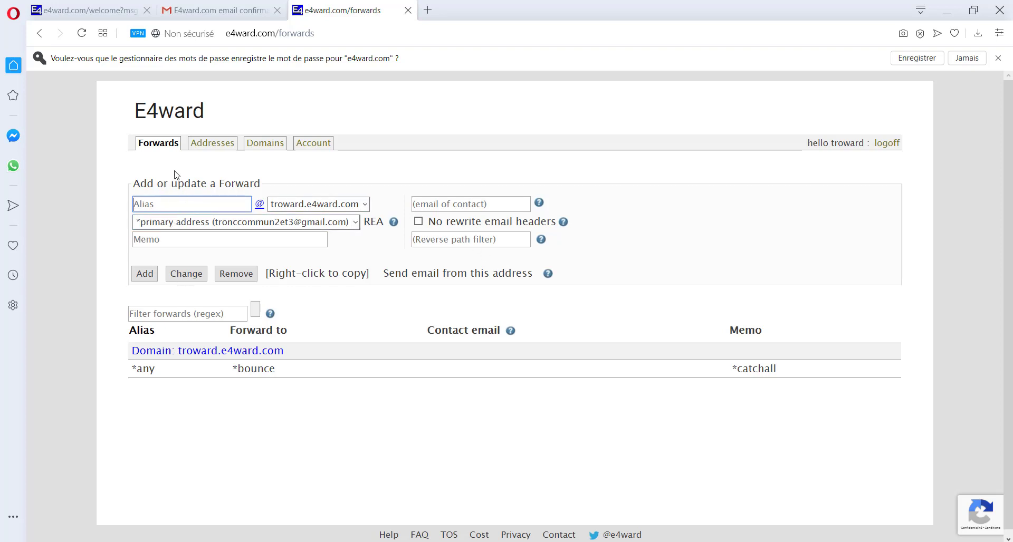
- Add a 'test.bouking' forward with the Gmail contact address, then select the new alias address to copy
text(test.)
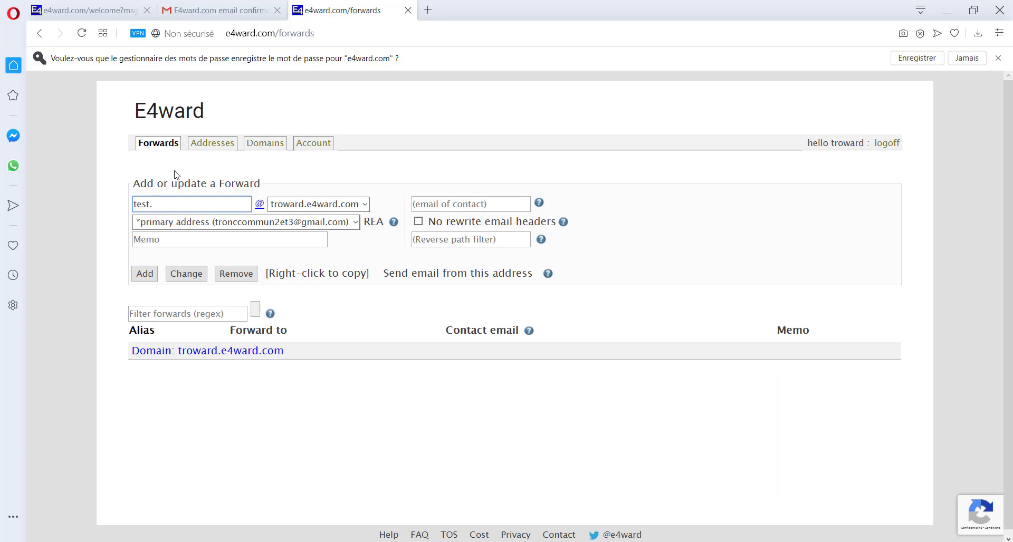
text(ouking)
click(443, 181)
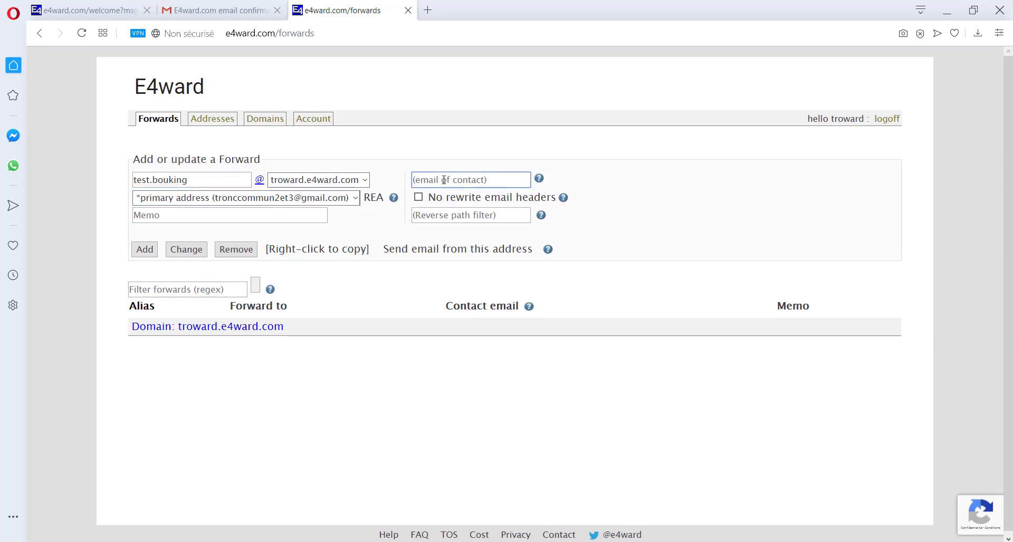
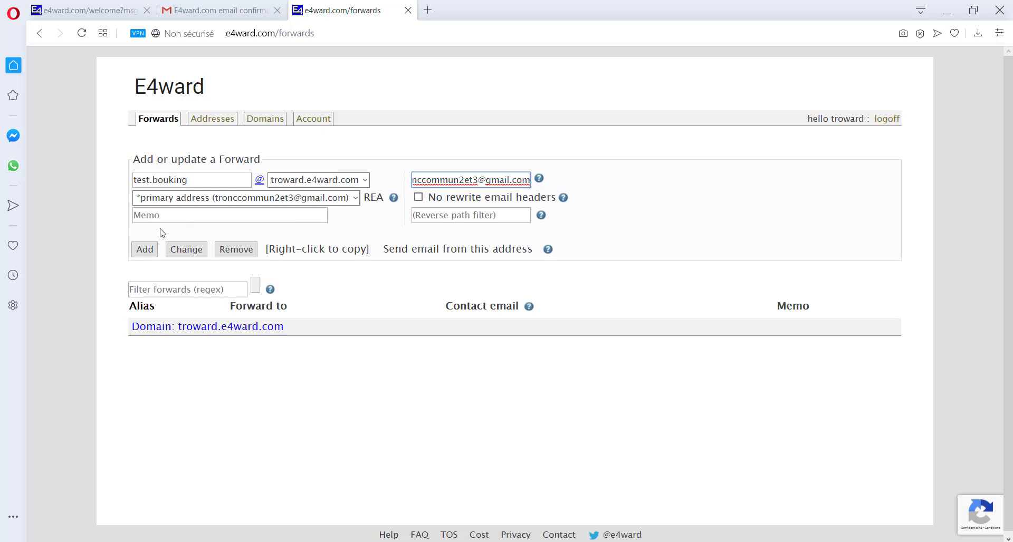
click(148, 249)
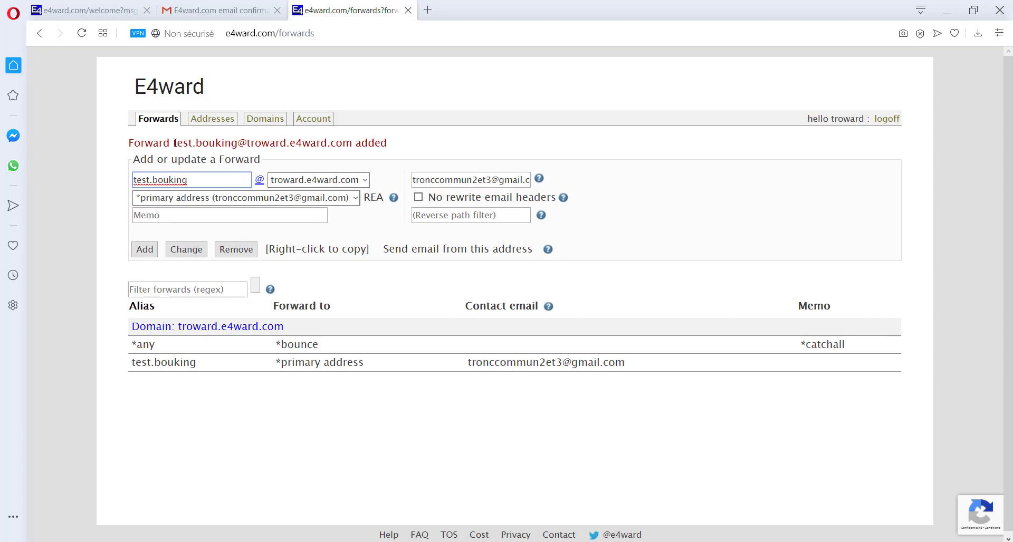
drag(175, 143, 350, 146)
key(ctrl+c)
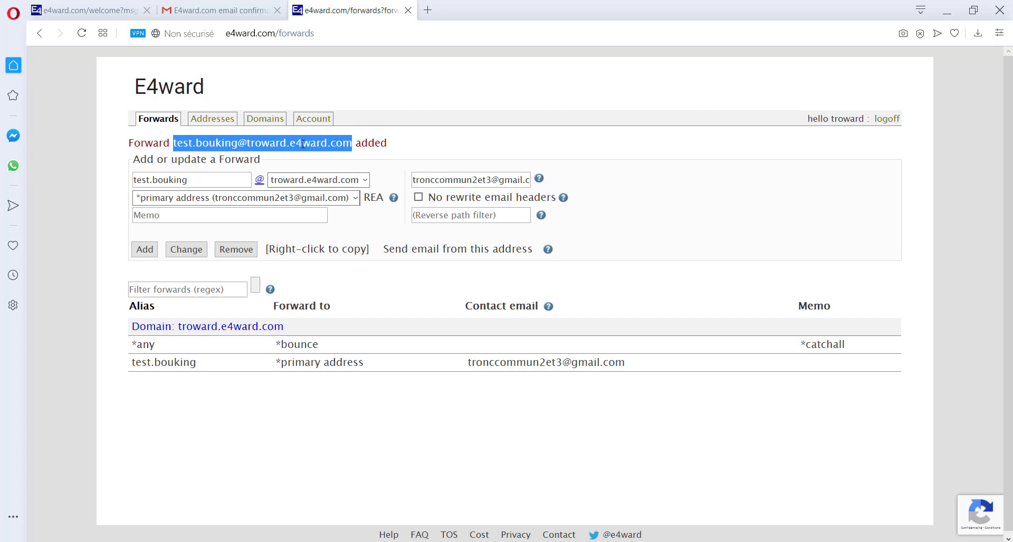
- Search Google for 'booking', open the official Booking.com site and start account sign-up
click(427, 10)
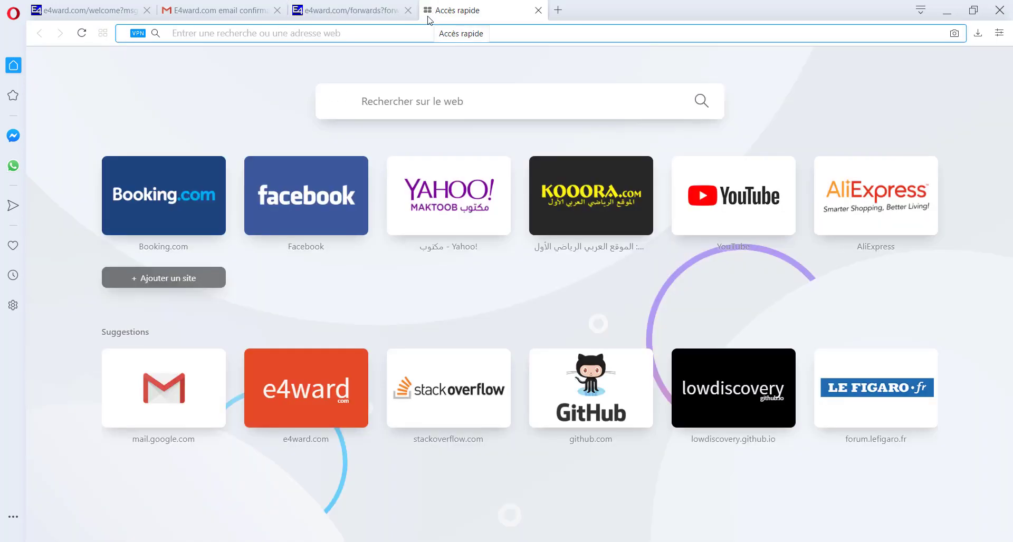
text(bookin)
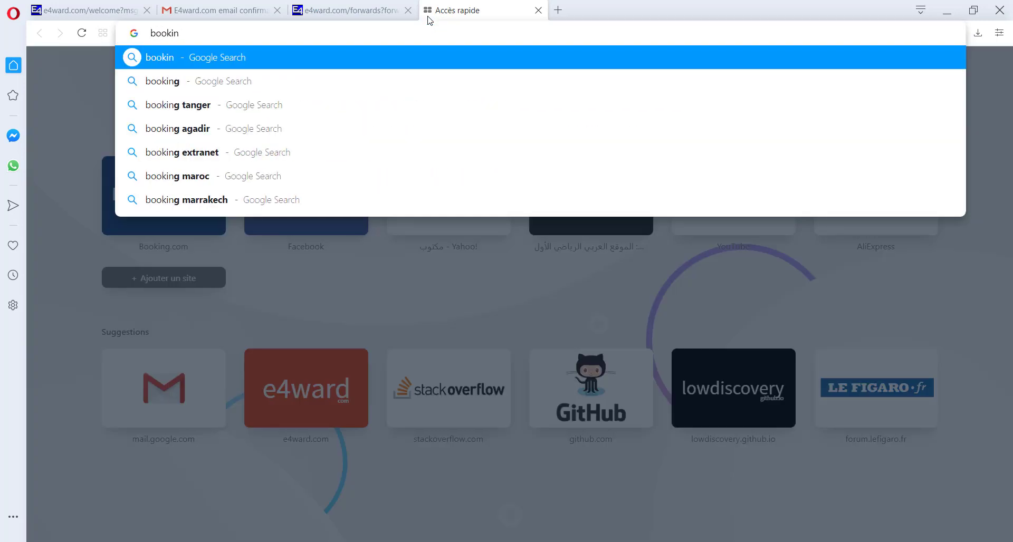
key(Down)
key(Return)
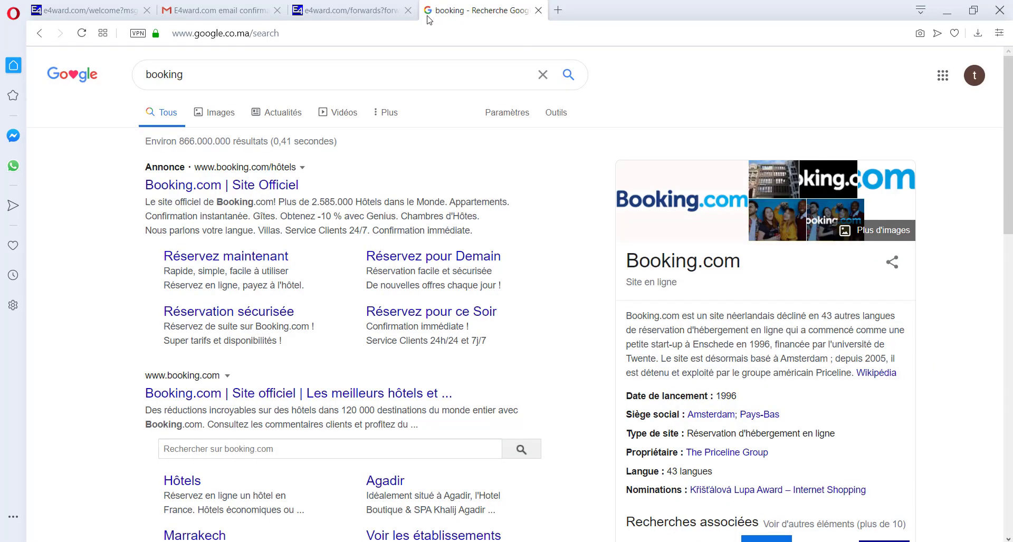
click(216, 185)
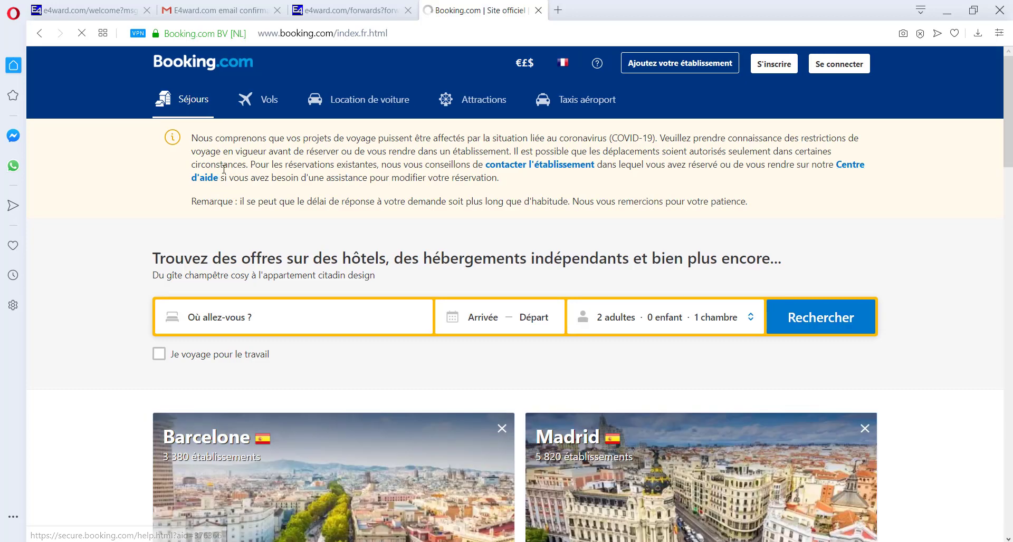
click(778, 66)
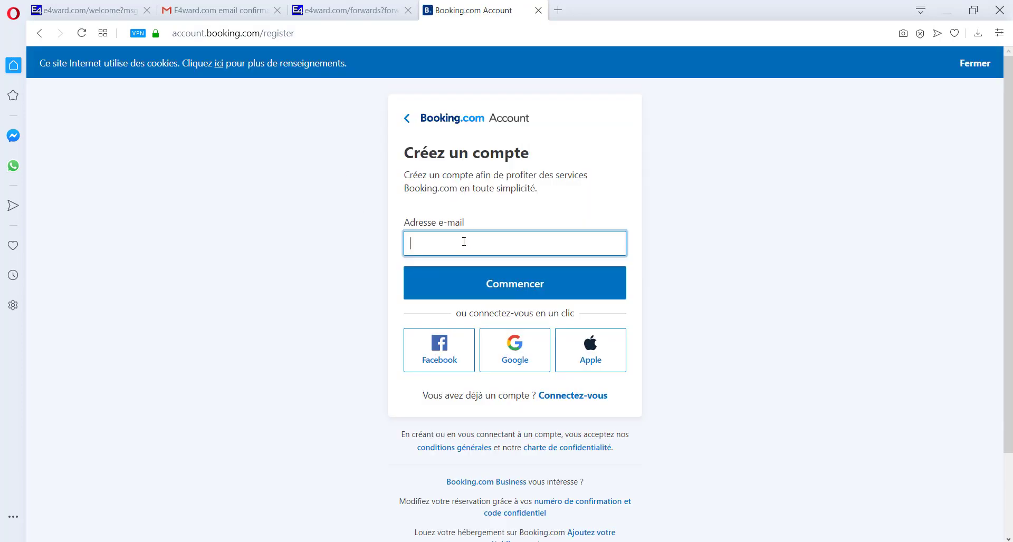
- Register on Booking.com with the pasted E4ward alias, re-entering the mismatched confirmation password to create the account
key(ctrl+v)
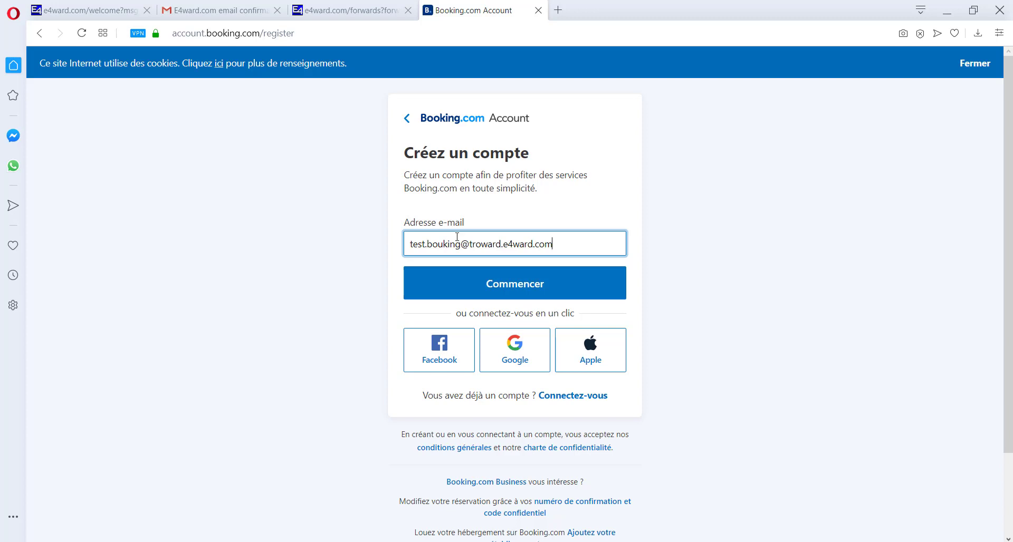
click(506, 287)
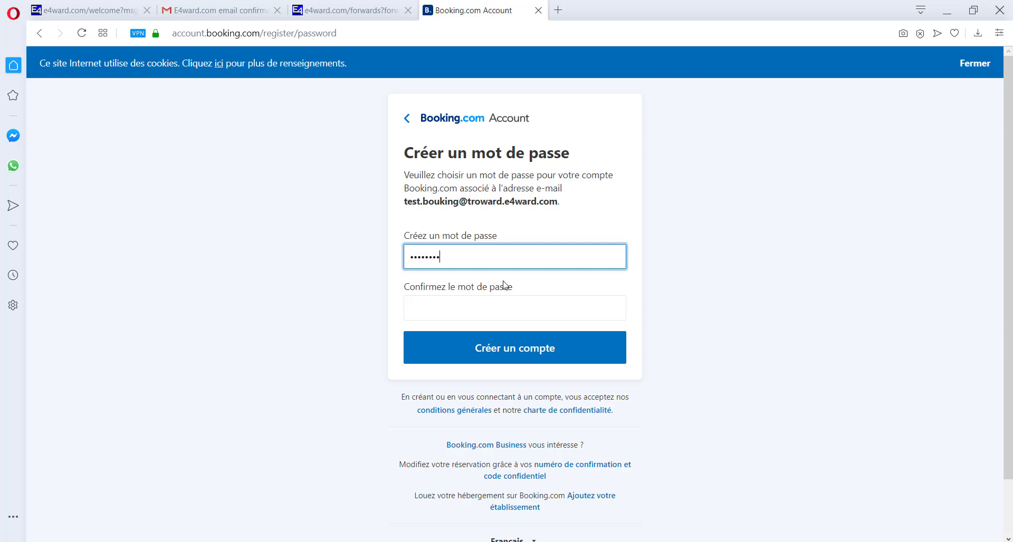
key(Tab)
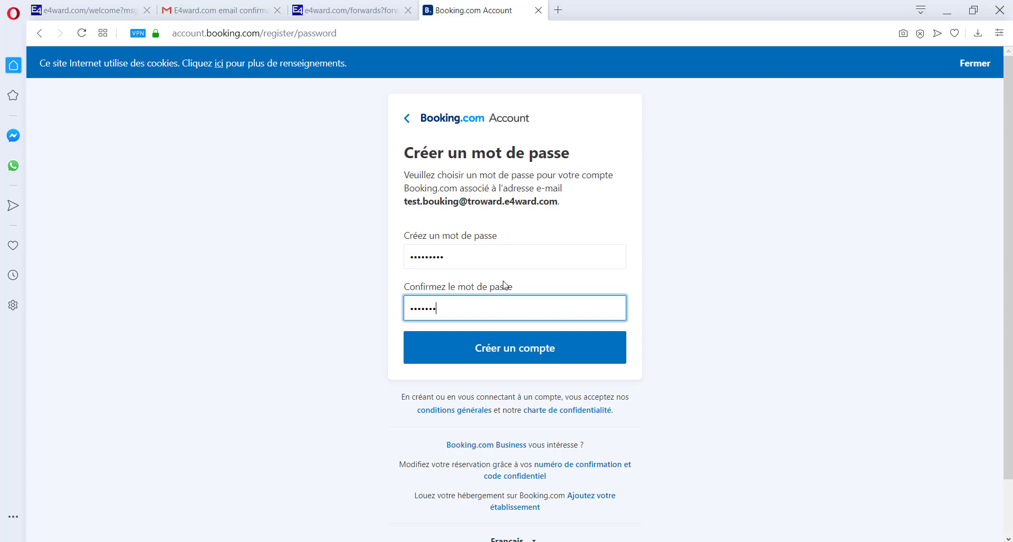
click(502, 342)
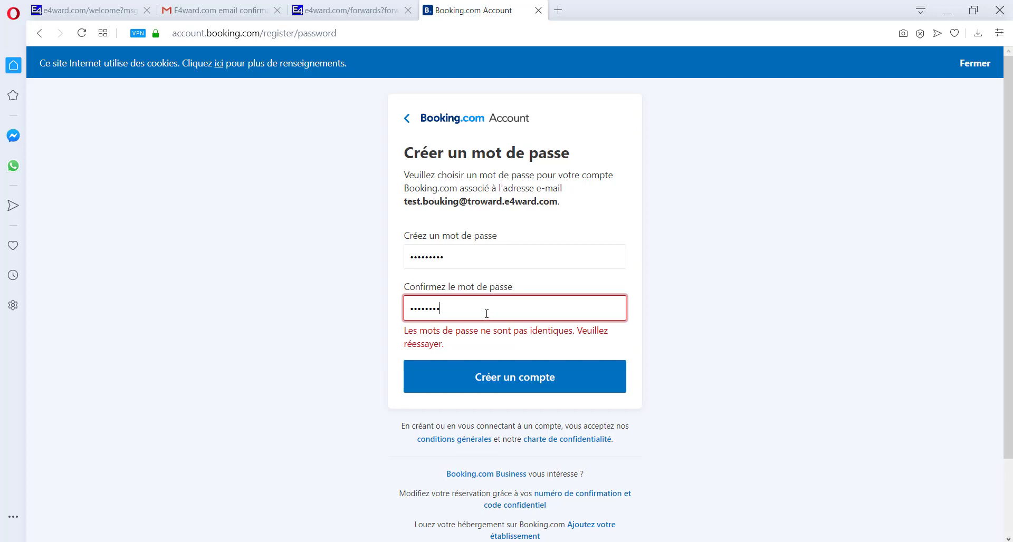
key(ctrl+a)
key(BackSpace)
click(491, 377)
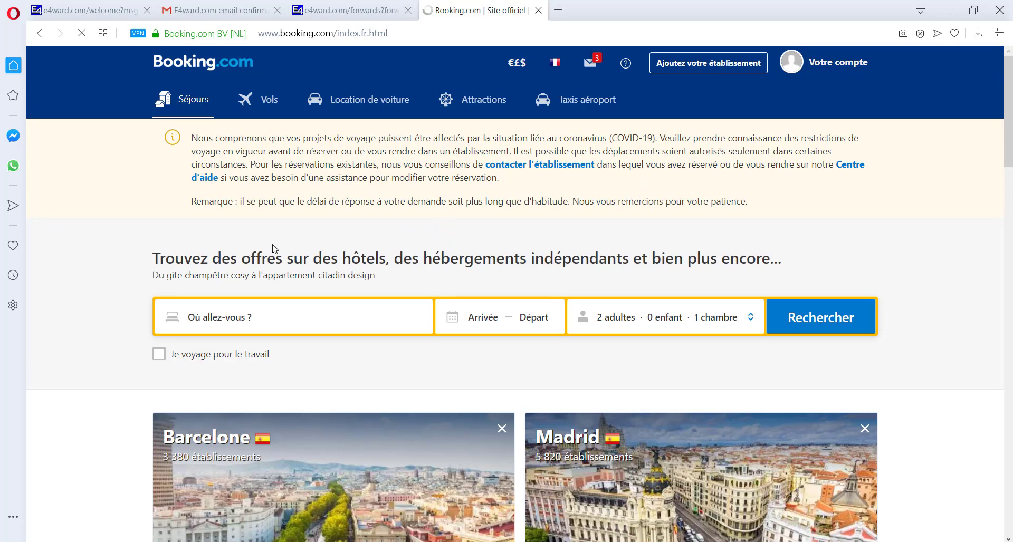
- In Gmail's Promotions inbox, open Booking.com's 'Confirmez cette adresse e-mail en un clic' message
click(220, 14)
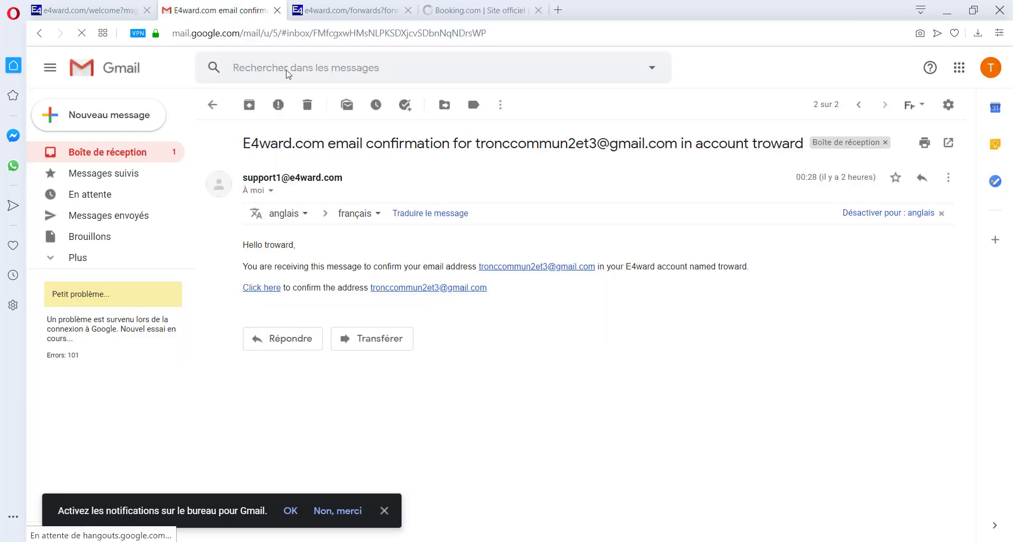
click(128, 153)
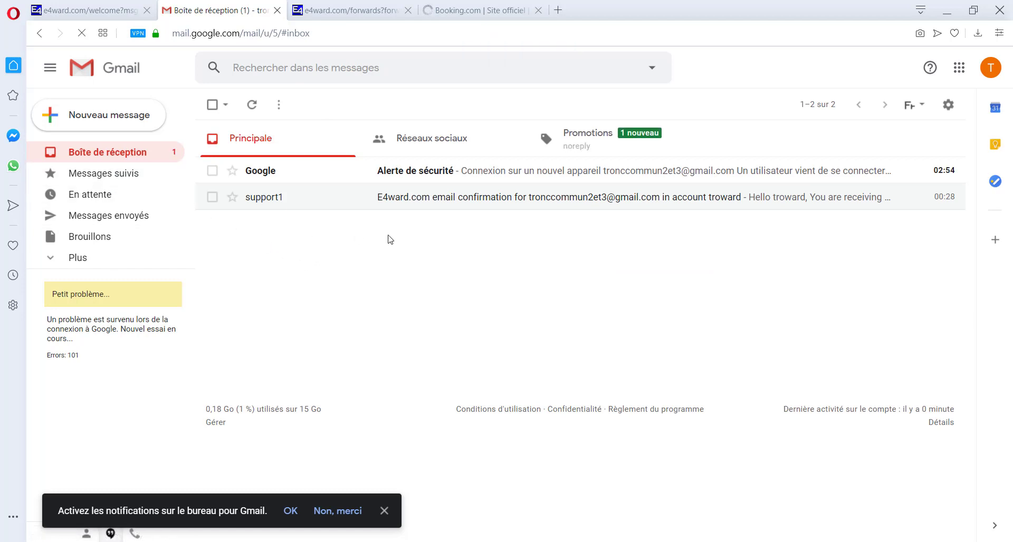
click(582, 146)
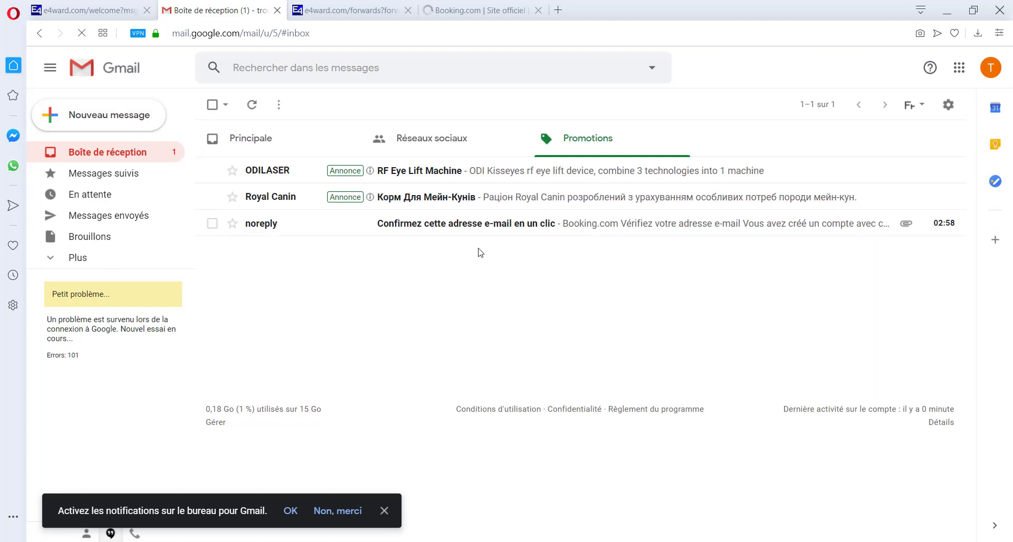
click(533, 228)
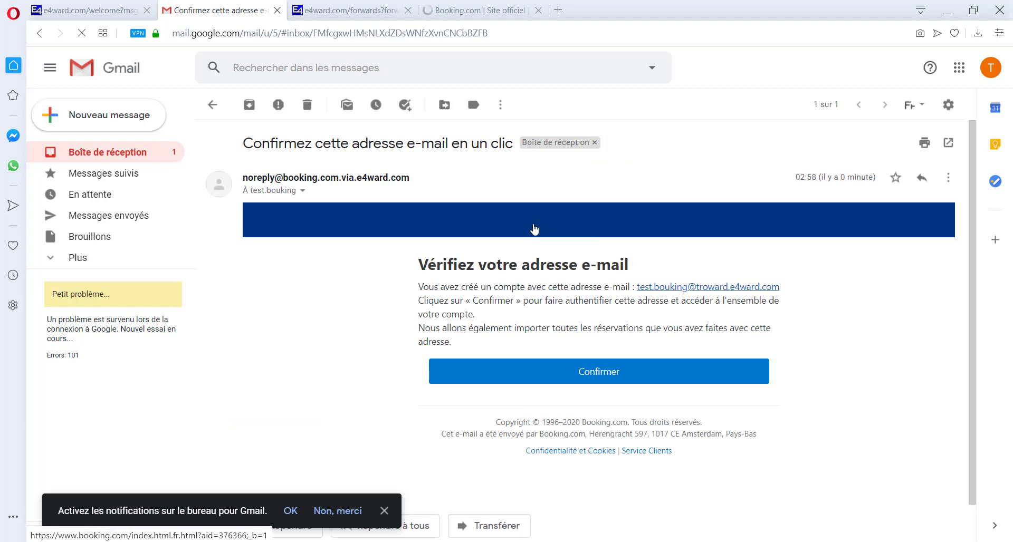